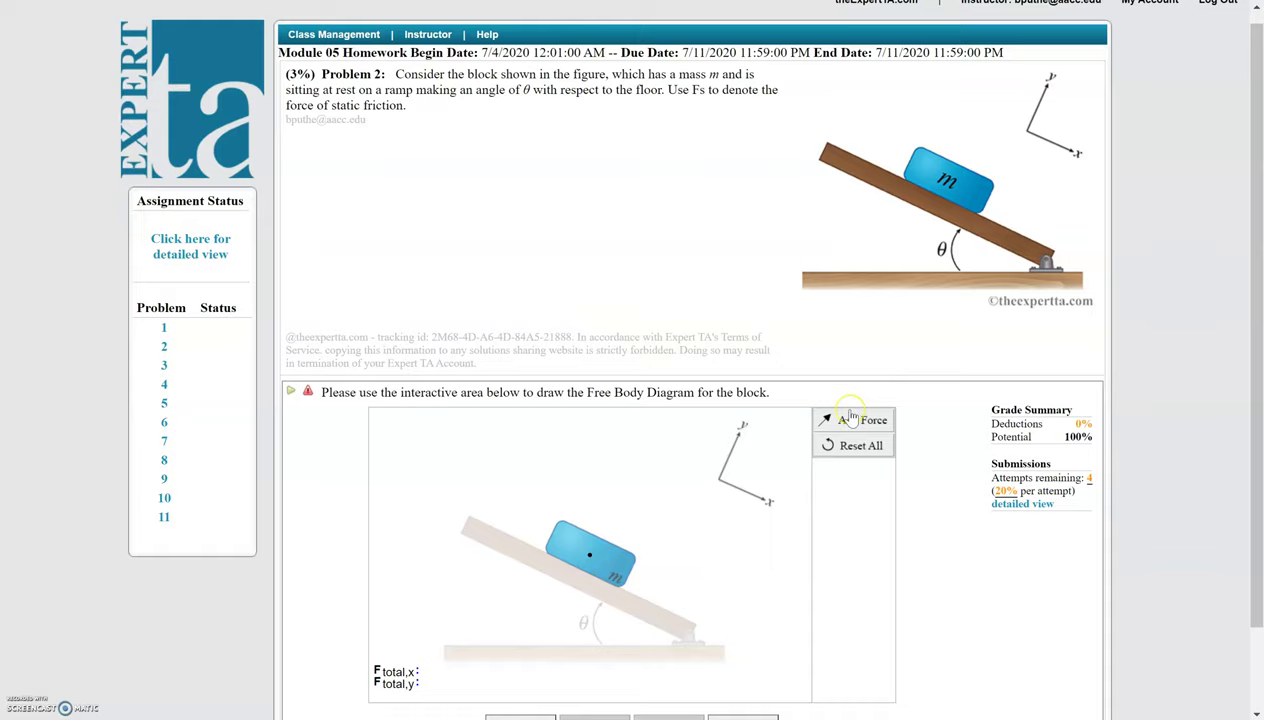
- Add a force to the block's free body diagram, label it Fg and set its angle to 270
scroll(850, 418, down, 2)
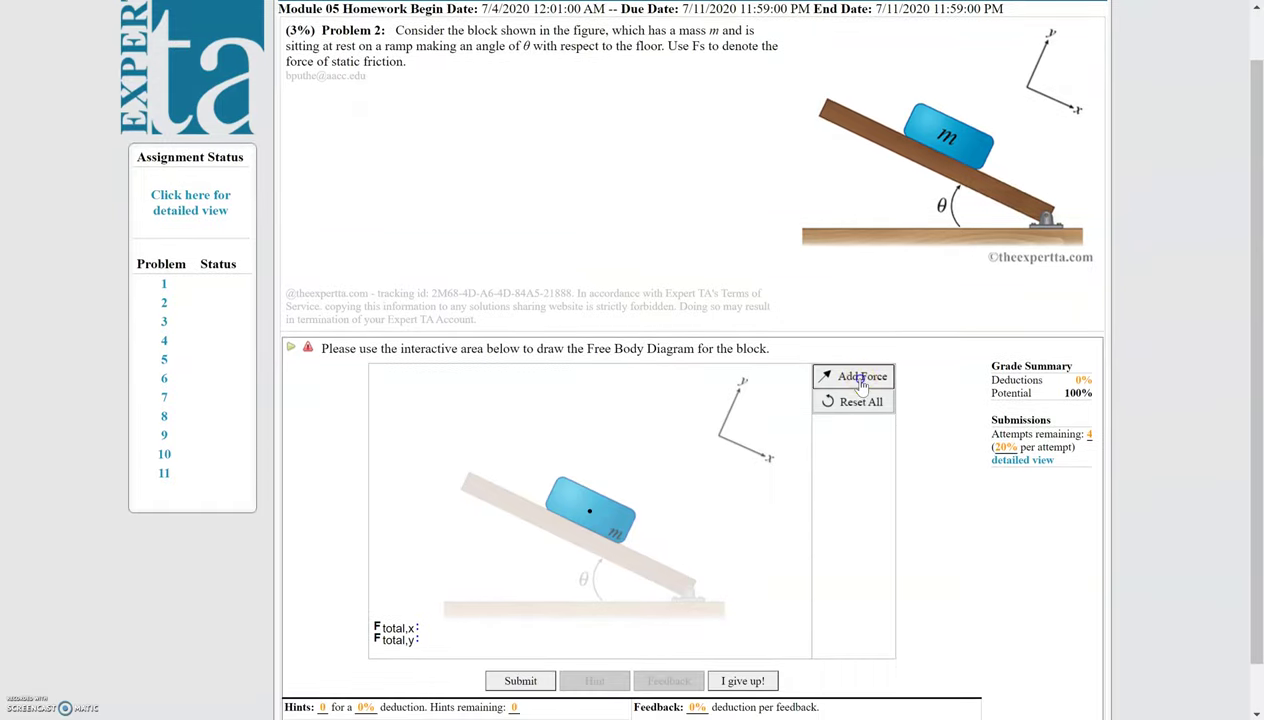
click(861, 378)
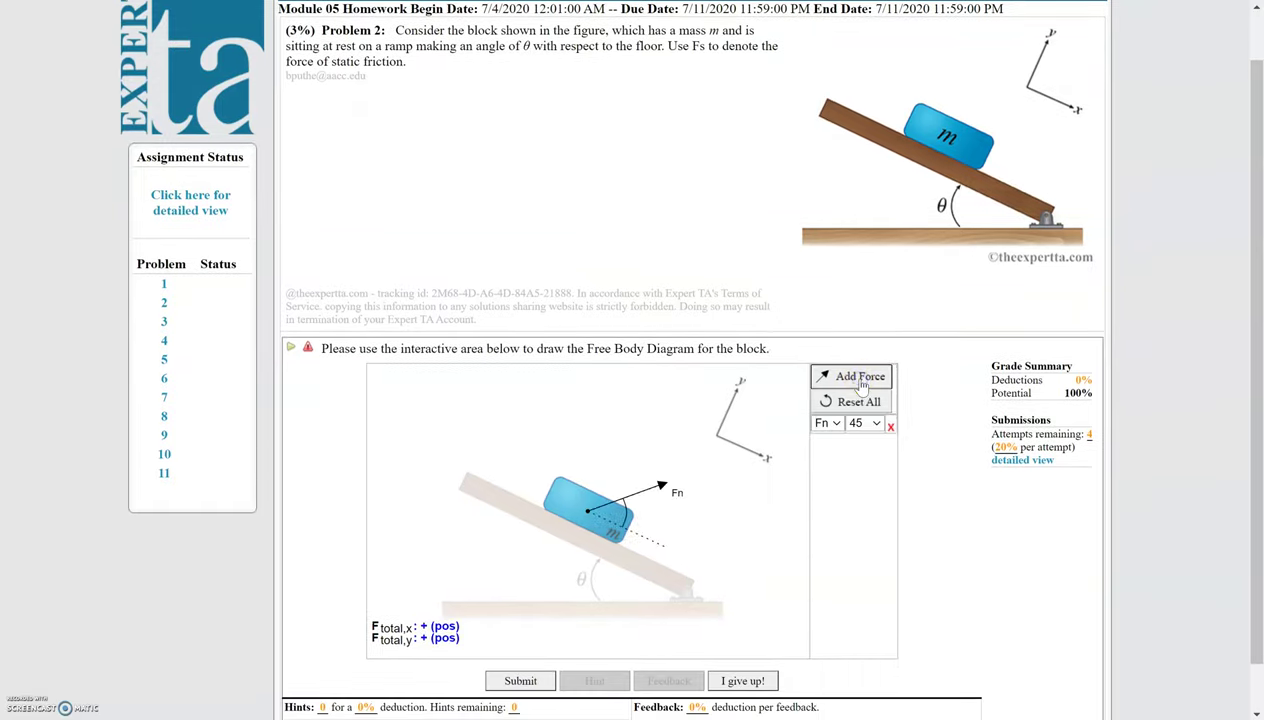
click(834, 424)
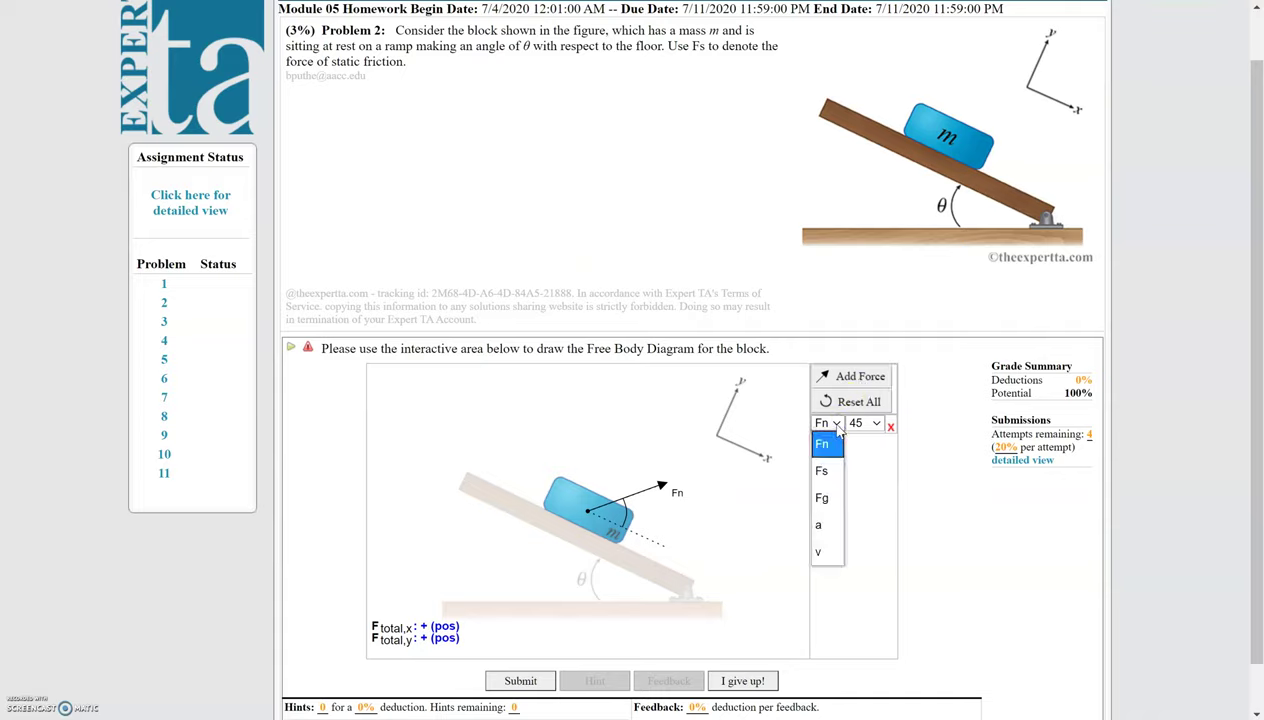
click(821, 497)
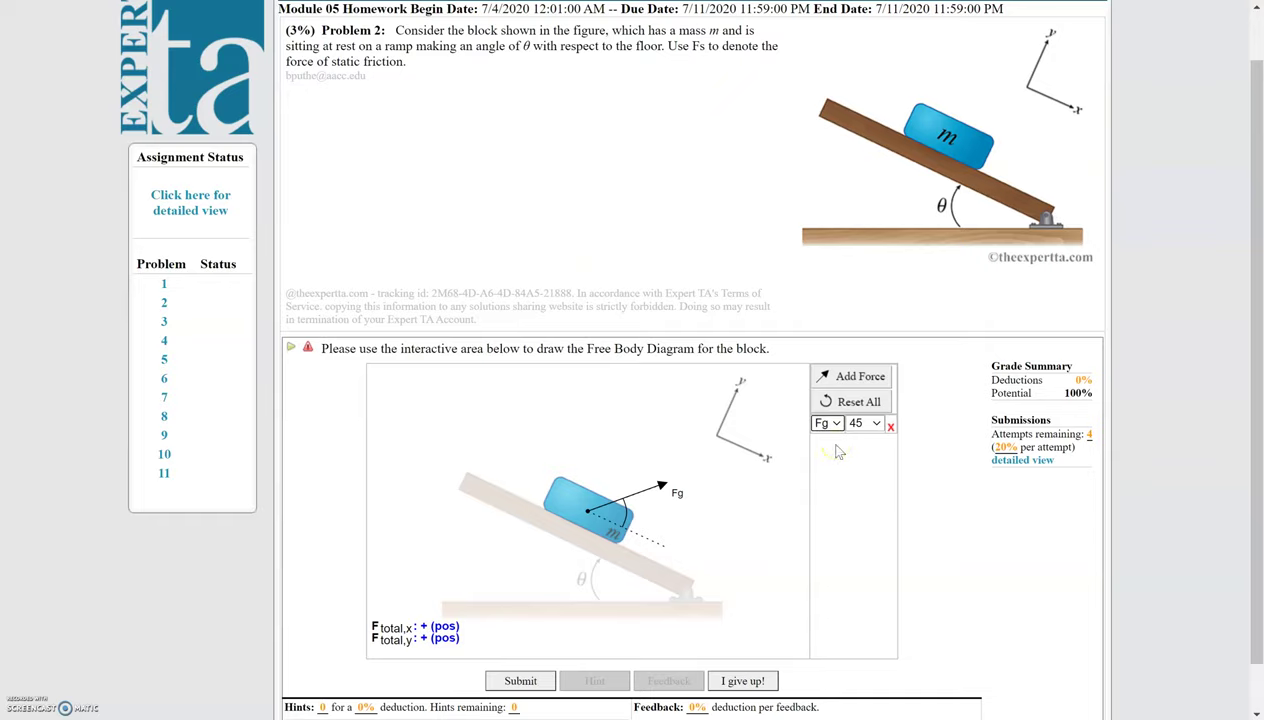
click(862, 423)
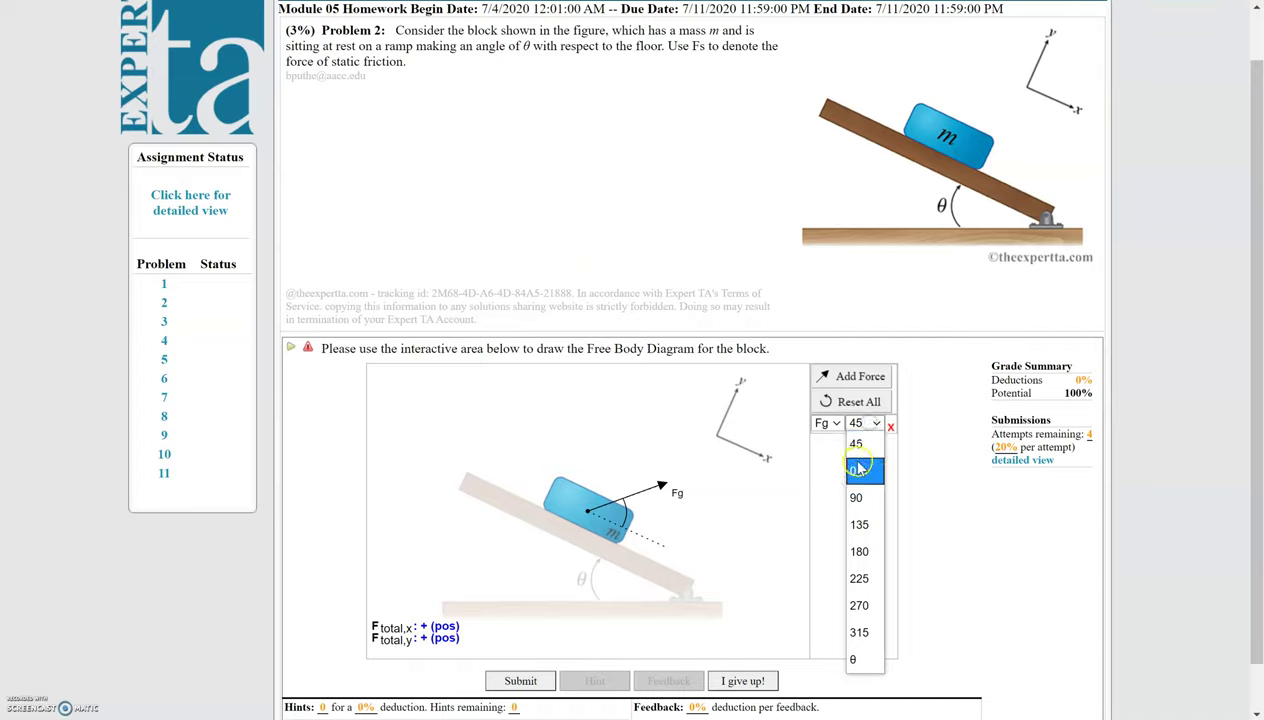
click(866, 558)
click(863, 605)
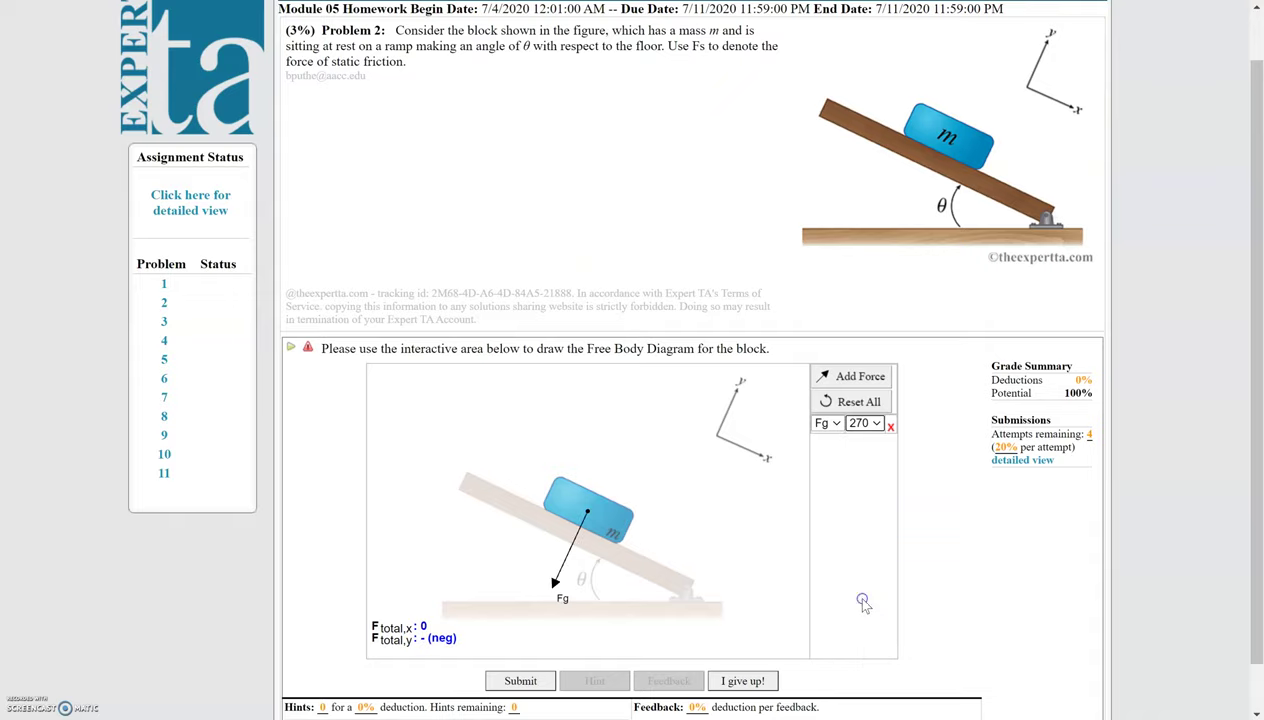
- Rotate the Fg arrow to point straight down, at angle θ from the perpendicular to the ramp
click(555, 583)
drag(556, 585, 593, 623)
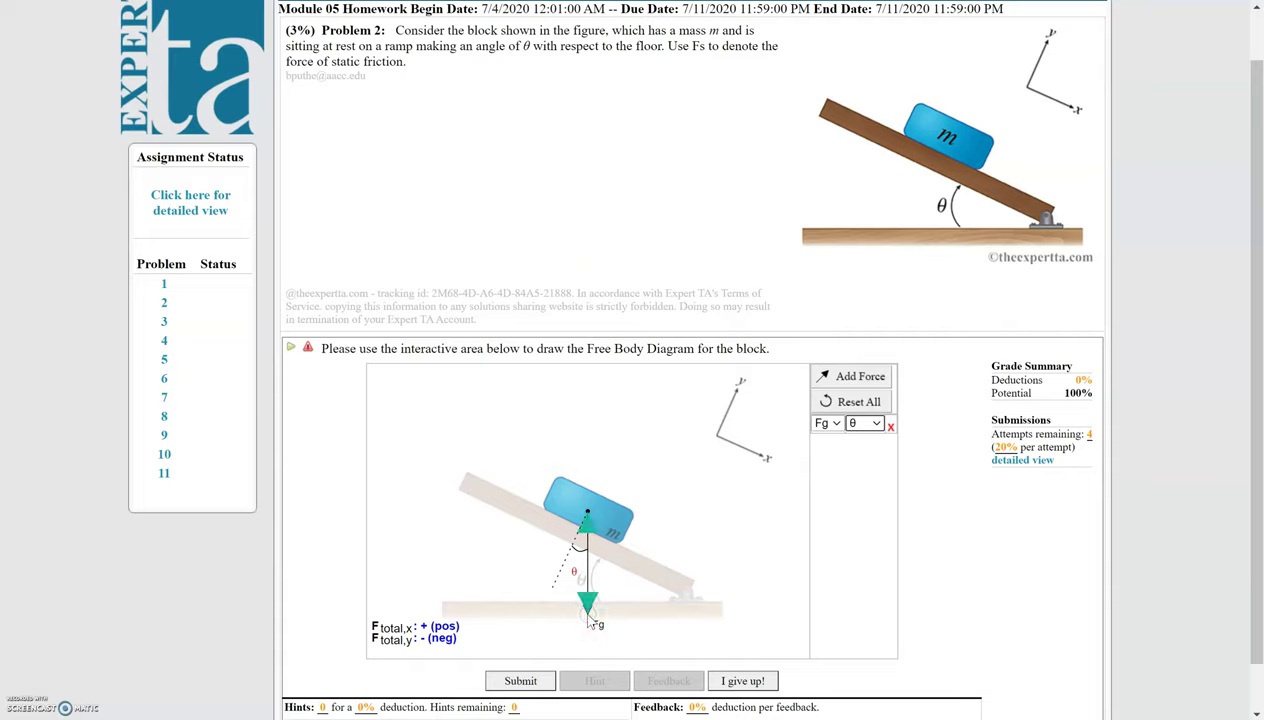
click(587, 607)
- Add the normal force Fn to the block and set its angle to 90
click(852, 379)
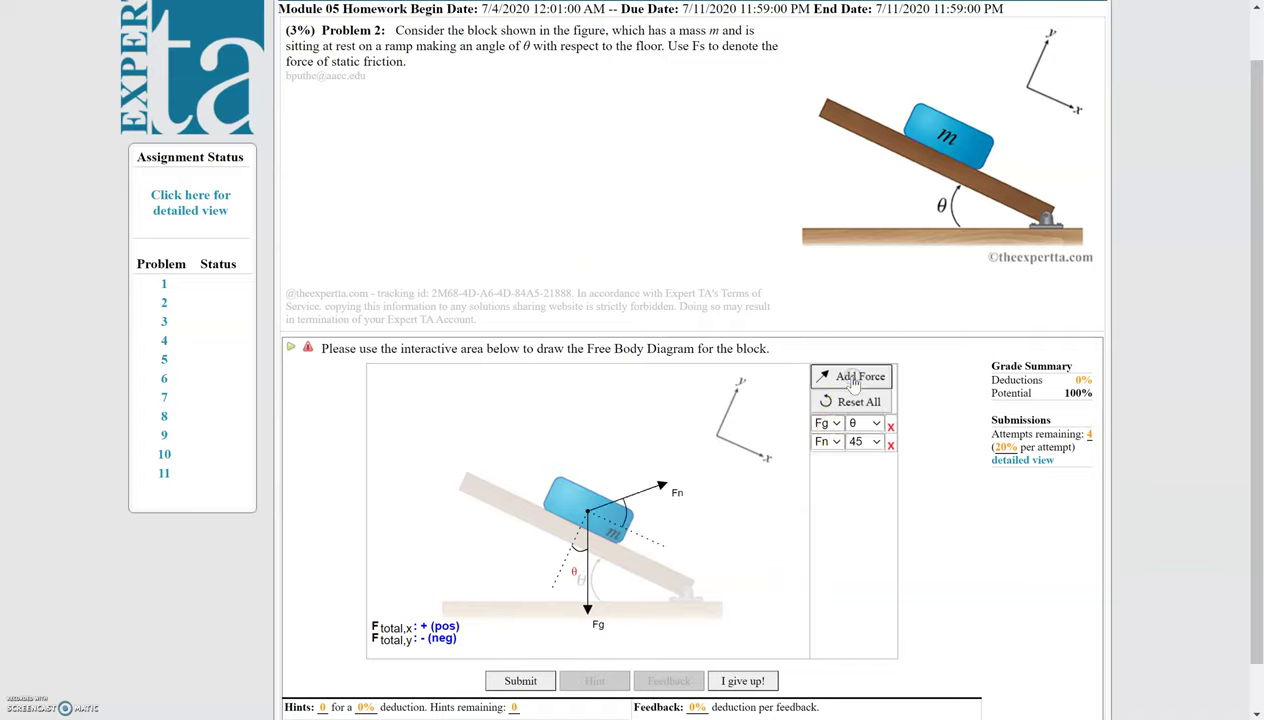
click(870, 447)
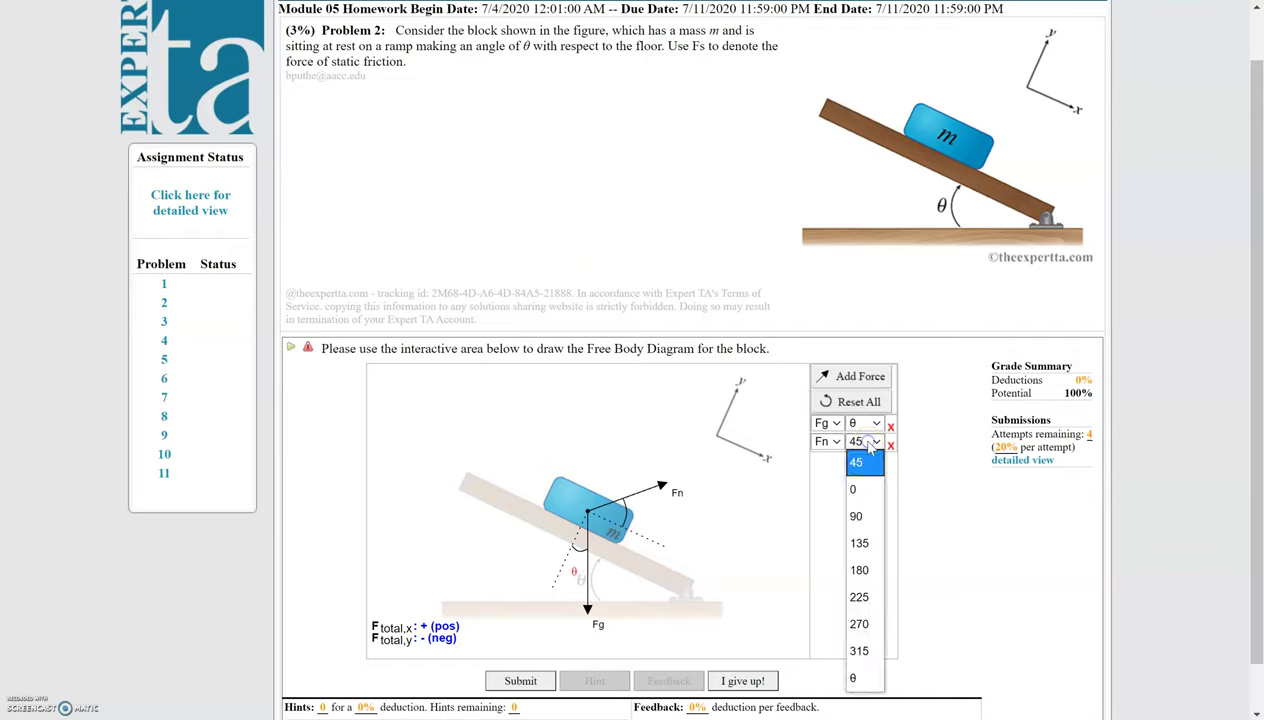
click(860, 516)
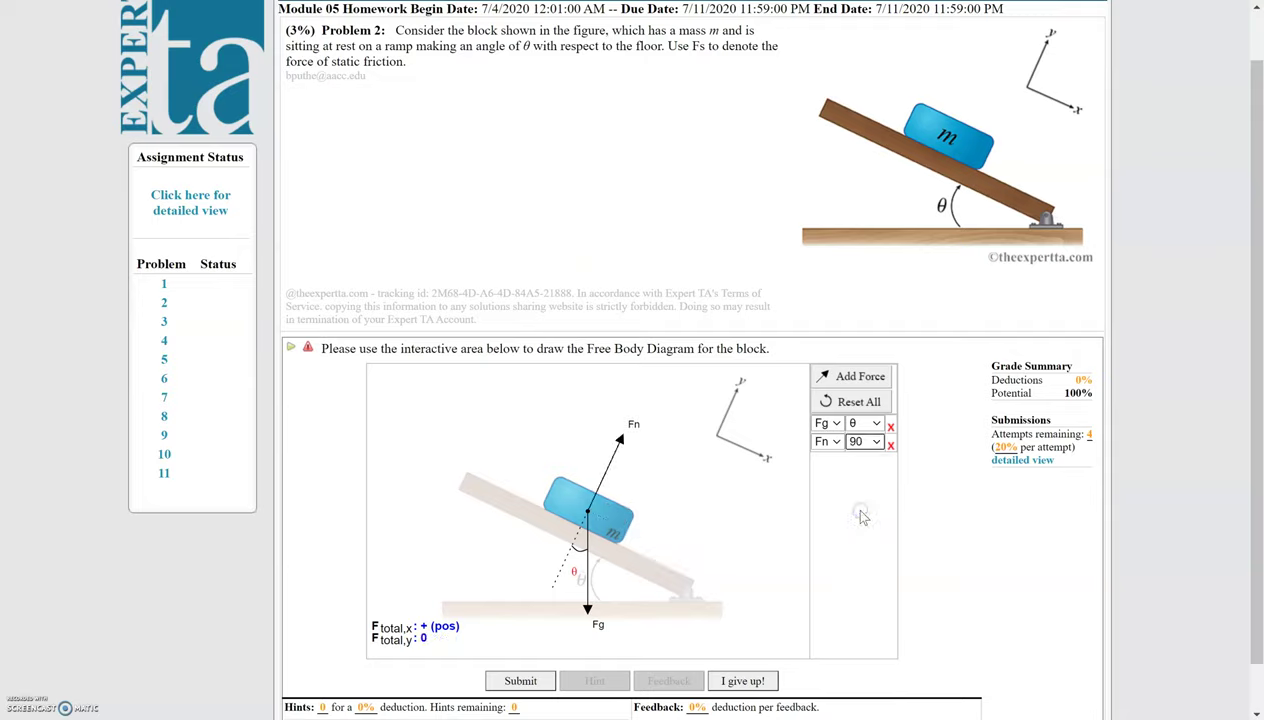
- Try shortening the Fn arrow along its direction perpendicular to the ramp
click(620, 441)
mouse_move(620, 441)
mouse_down()
mouse_move(655, 396)
mouse_move(621, 461)
mouse_up()
click(567, 510)
click(550, 584)
click(583, 530)
click(545, 593)
drag(620, 455, 619, 456)
click(390, 600)
- Adjust the length of the Fn arrow until the forces along the y-axis balance
click(612, 451)
drag(615, 452, 629, 443)
click(410, 648)
drag(621, 436, 641, 401)
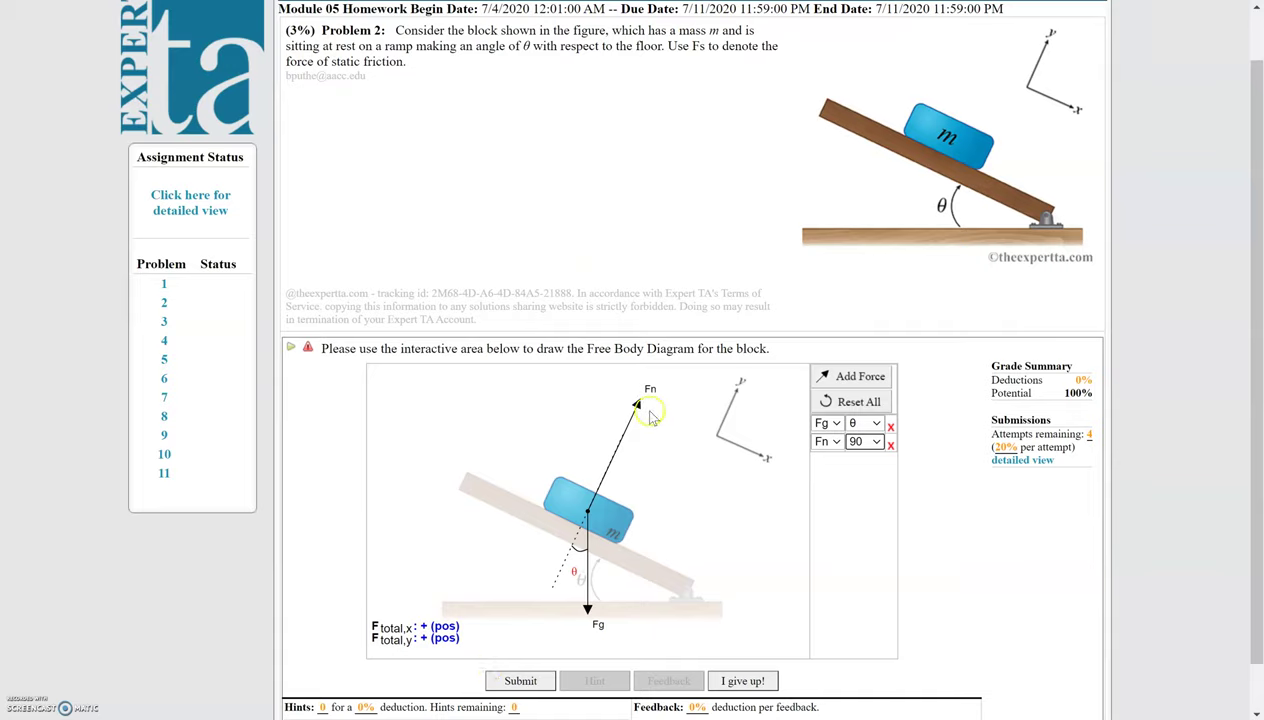
mouse_move(636, 408)
mouse_down()
mouse_move(621, 470)
mouse_move(629, 414)
mouse_move(624, 428)
mouse_up()
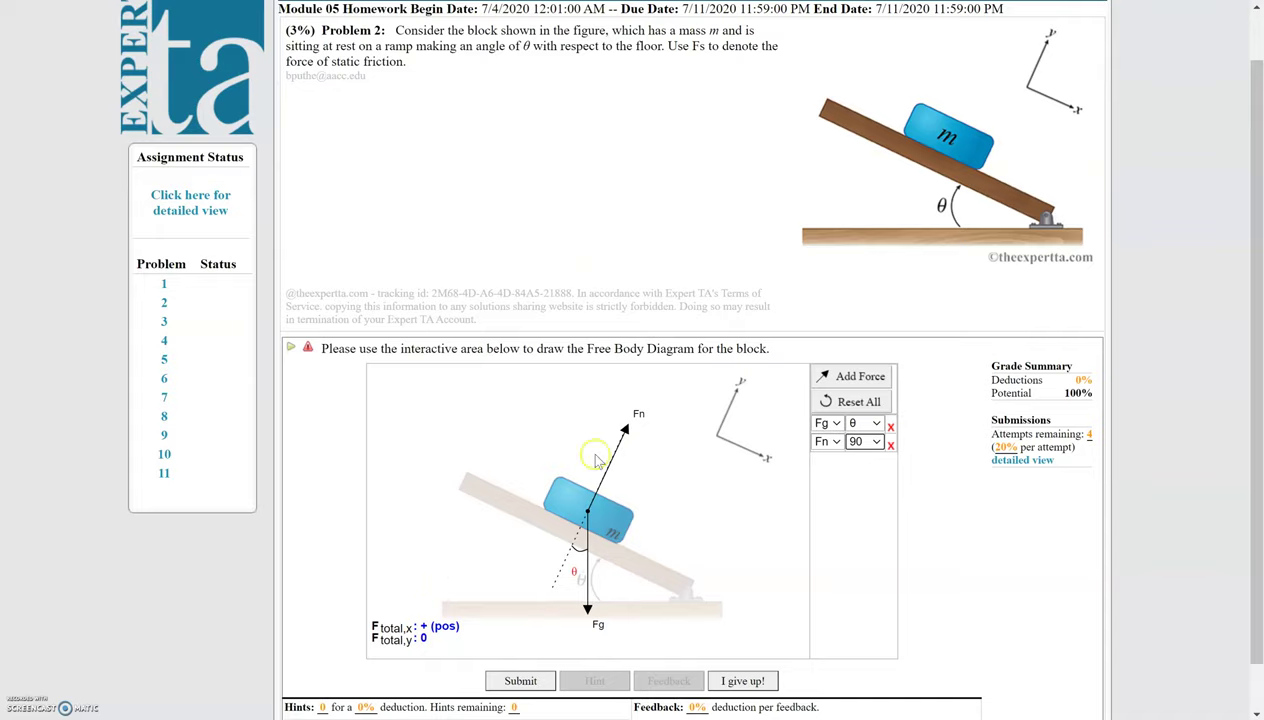
- Add a third force to the block, label it Fs and set its angle to 180, pointing up the ramp
click(845, 374)
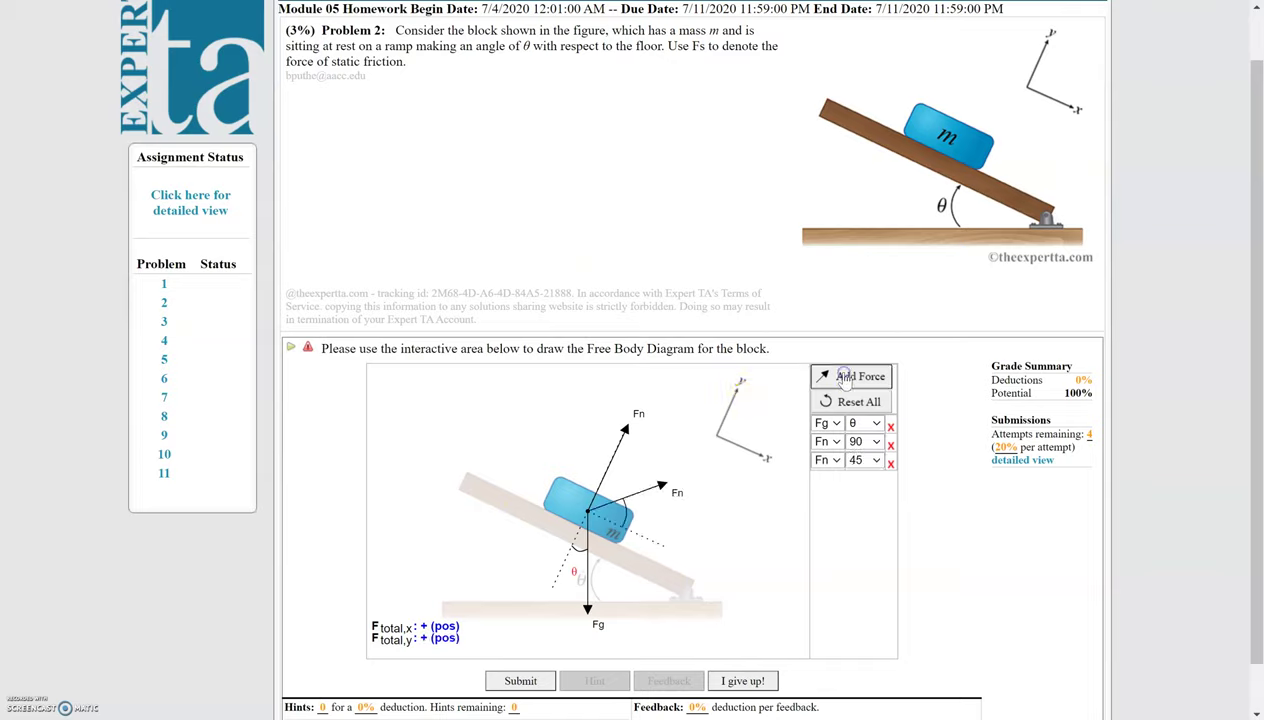
click(831, 460)
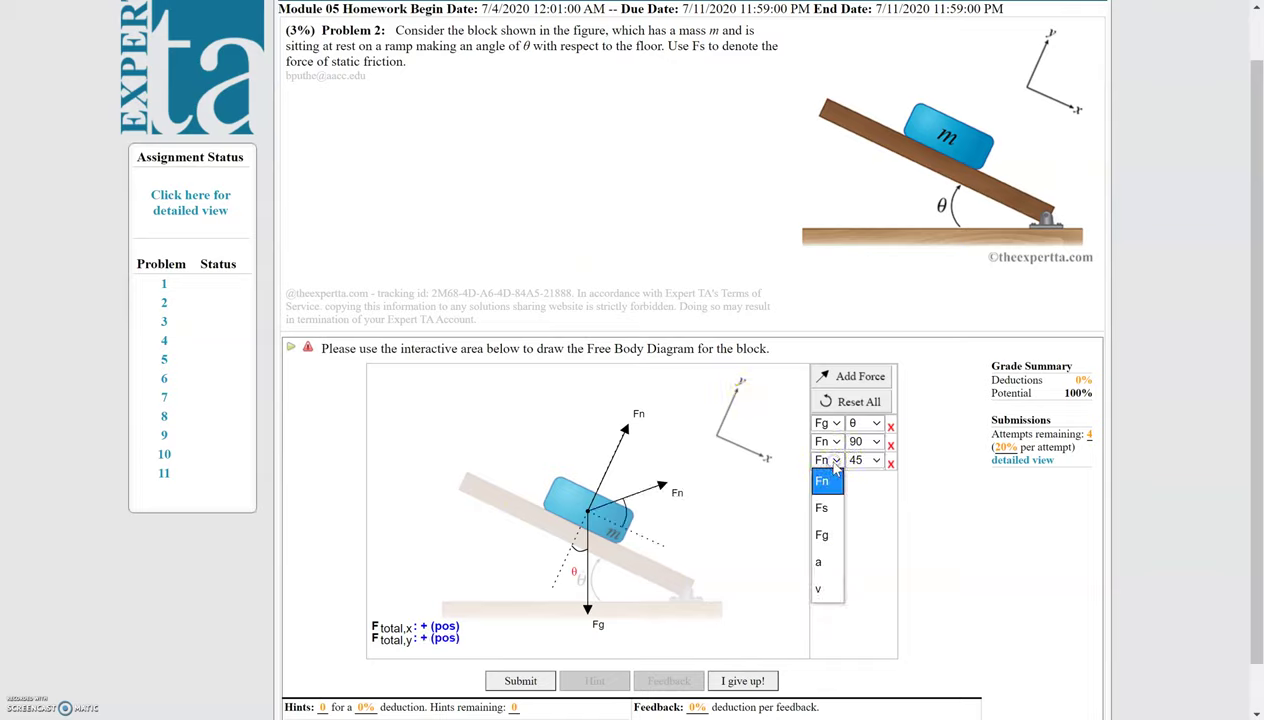
click(826, 507)
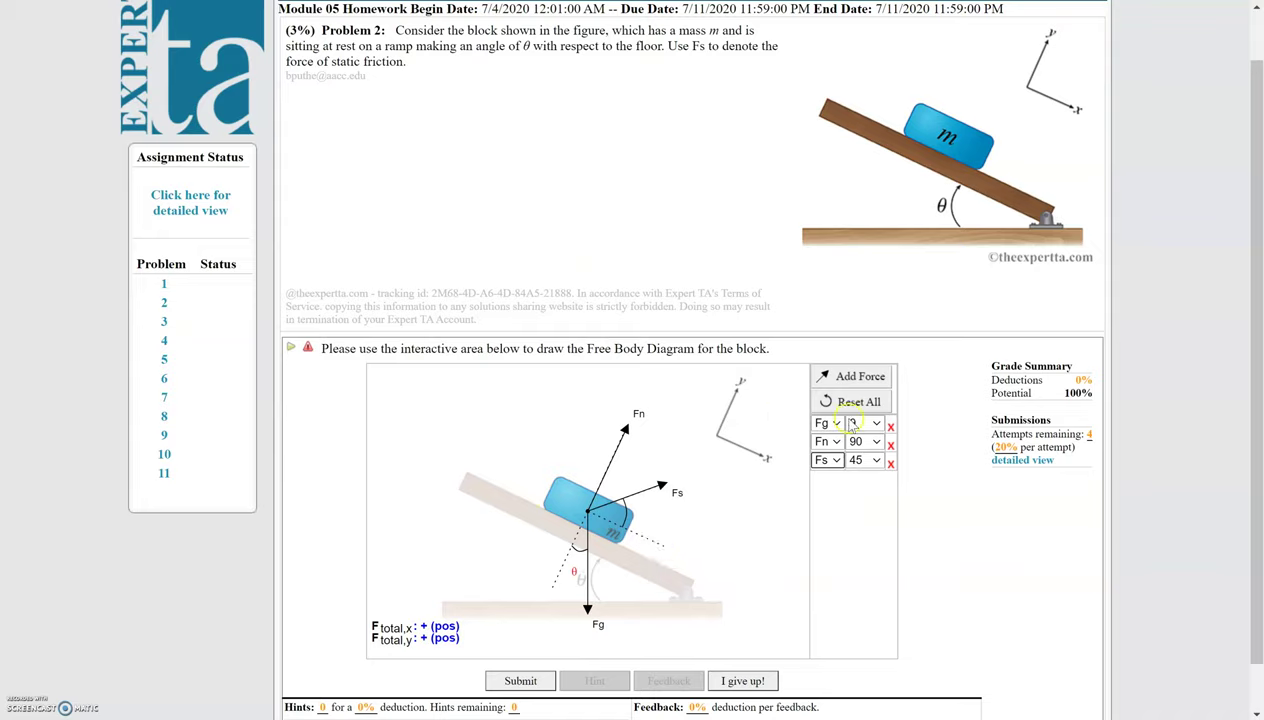
click(863, 459)
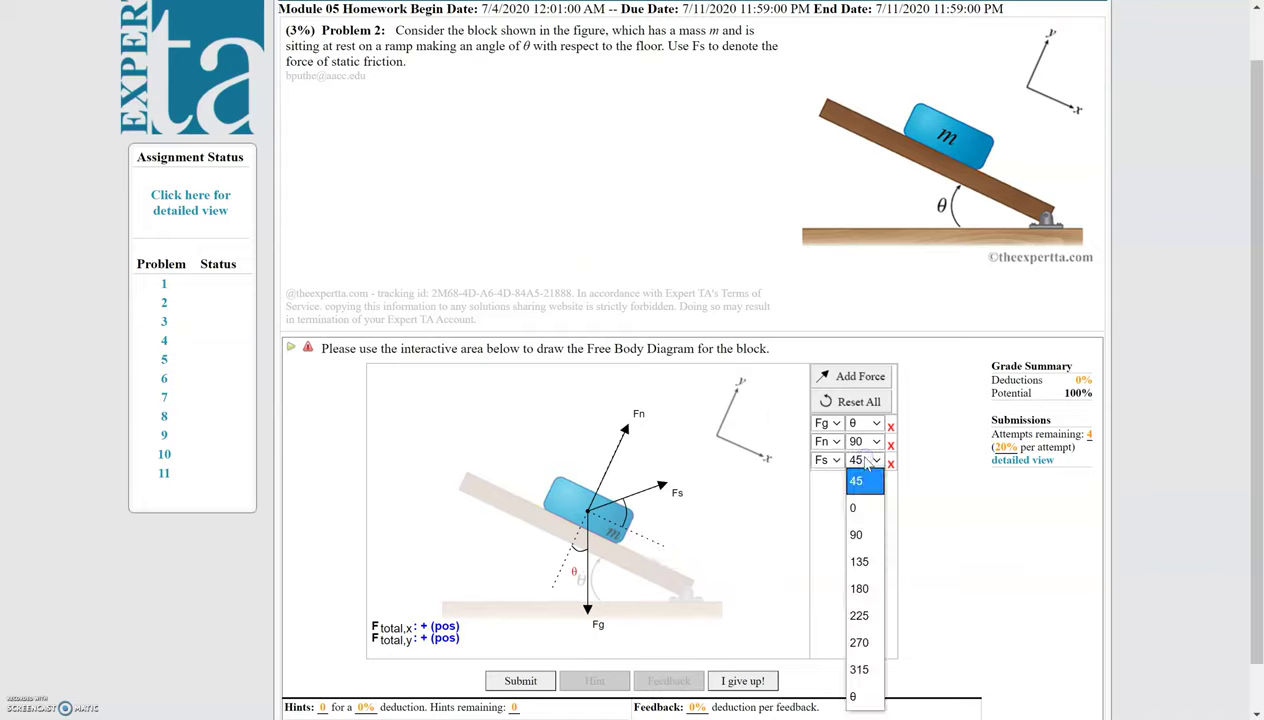
click(862, 508)
click(870, 460)
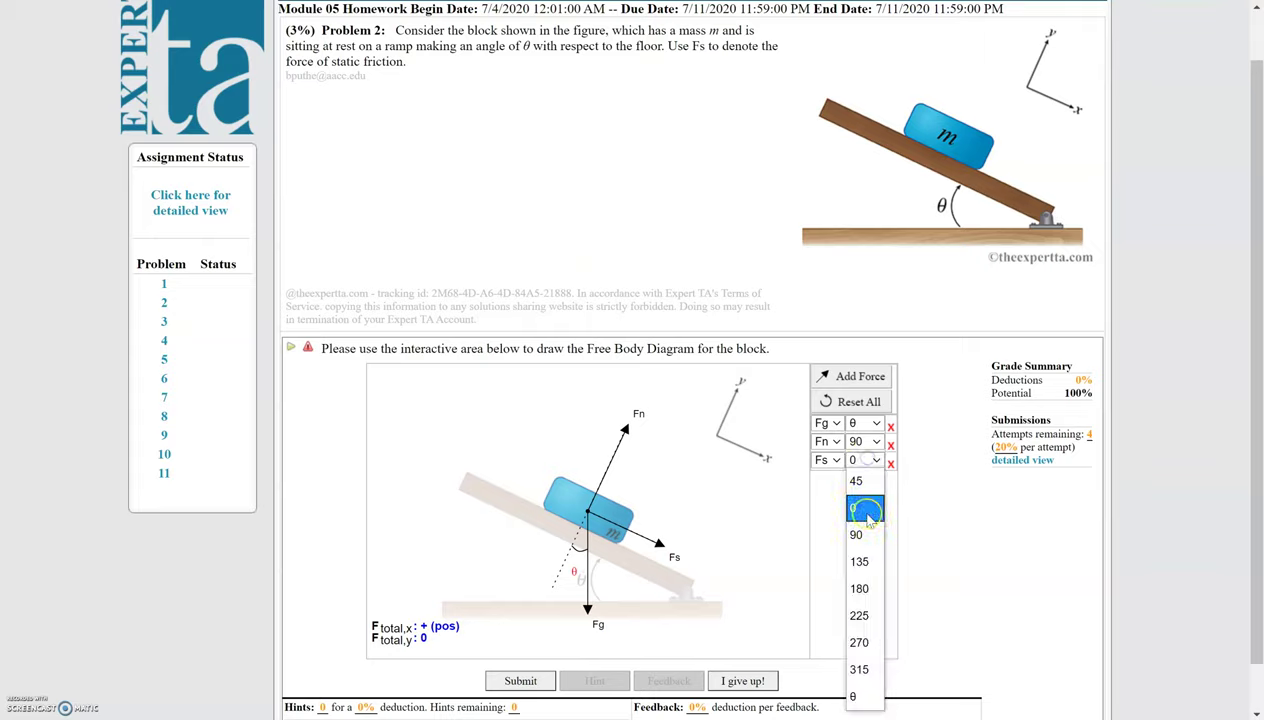
click(865, 589)
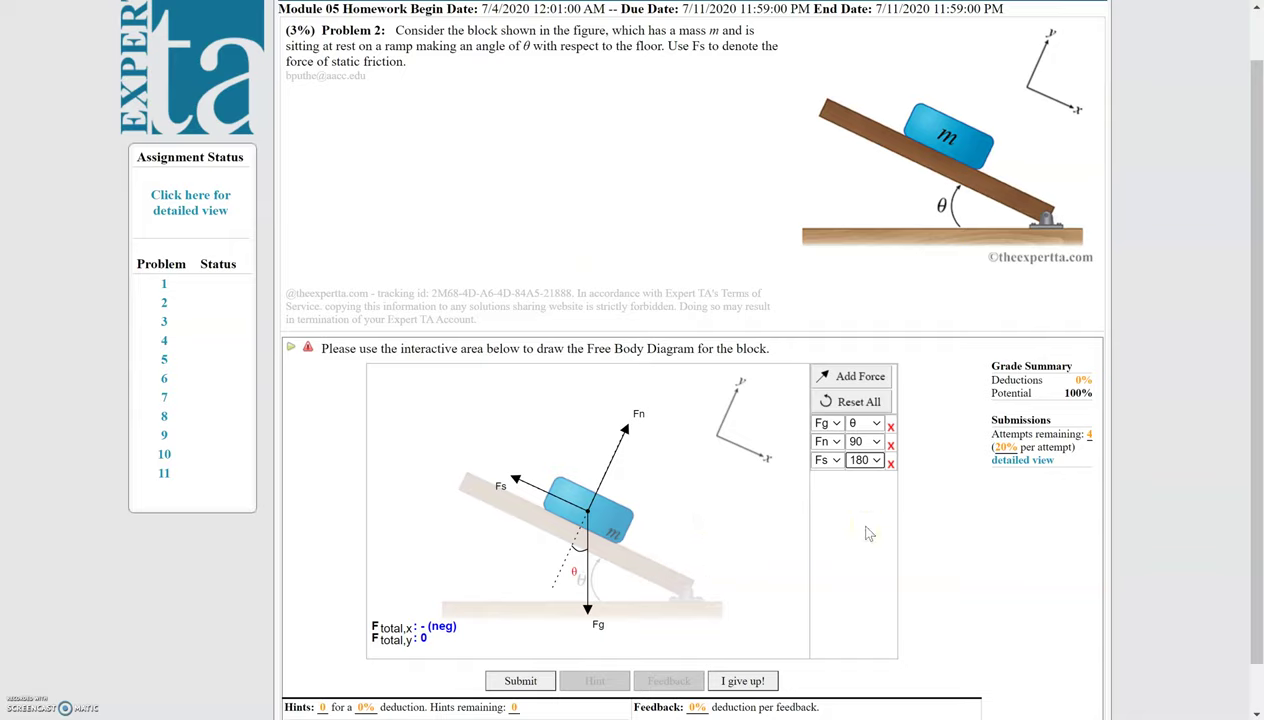
- Shorten the Fs arrow along the ramp until the forces along the x-axis balance
drag(515, 480, 514, 480)
drag(605, 585, 553, 570)
drag(505, 485, 527, 487)
drag(514, 476, 558, 500)
click(552, 488)
click(420, 620)
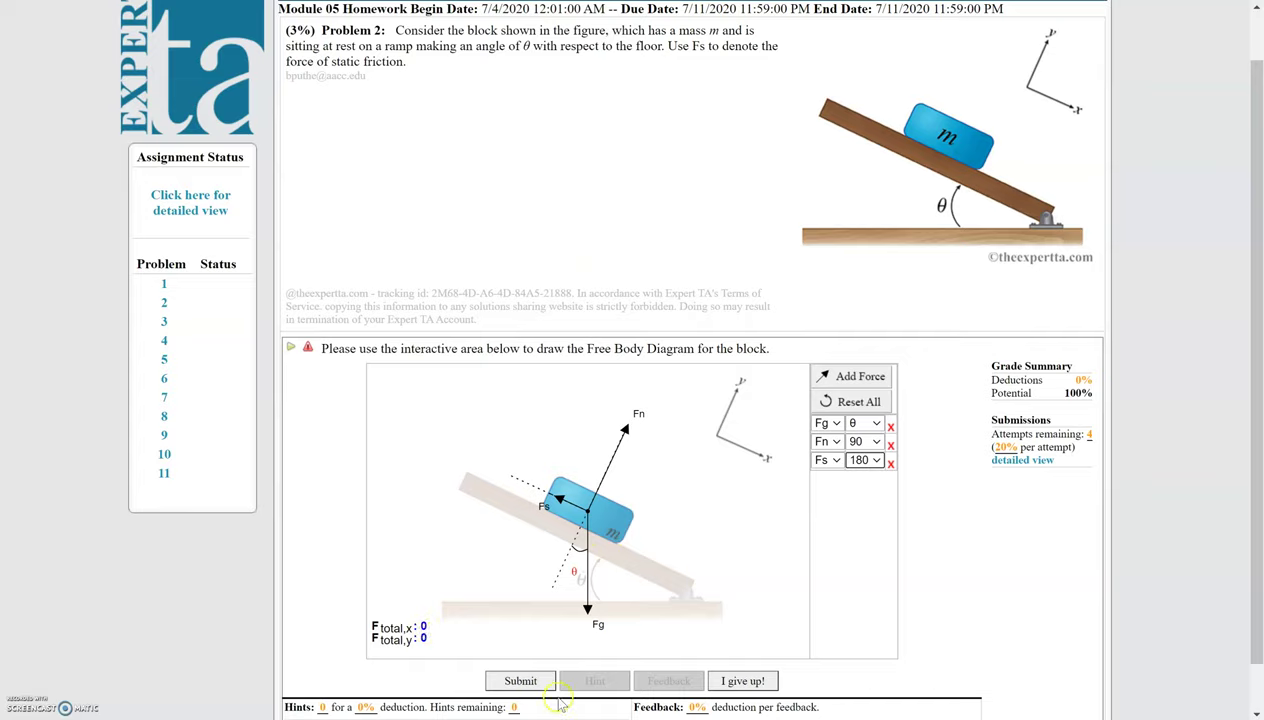
click(559, 525)
drag(562, 532, 567, 522)
click(715, 597)
drag(564, 579, 565, 590)
mouse_move(565, 590)
mouse_down()
mouse_move(587, 578)
mouse_move(609, 594)
mouse_move(600, 570)
mouse_up()
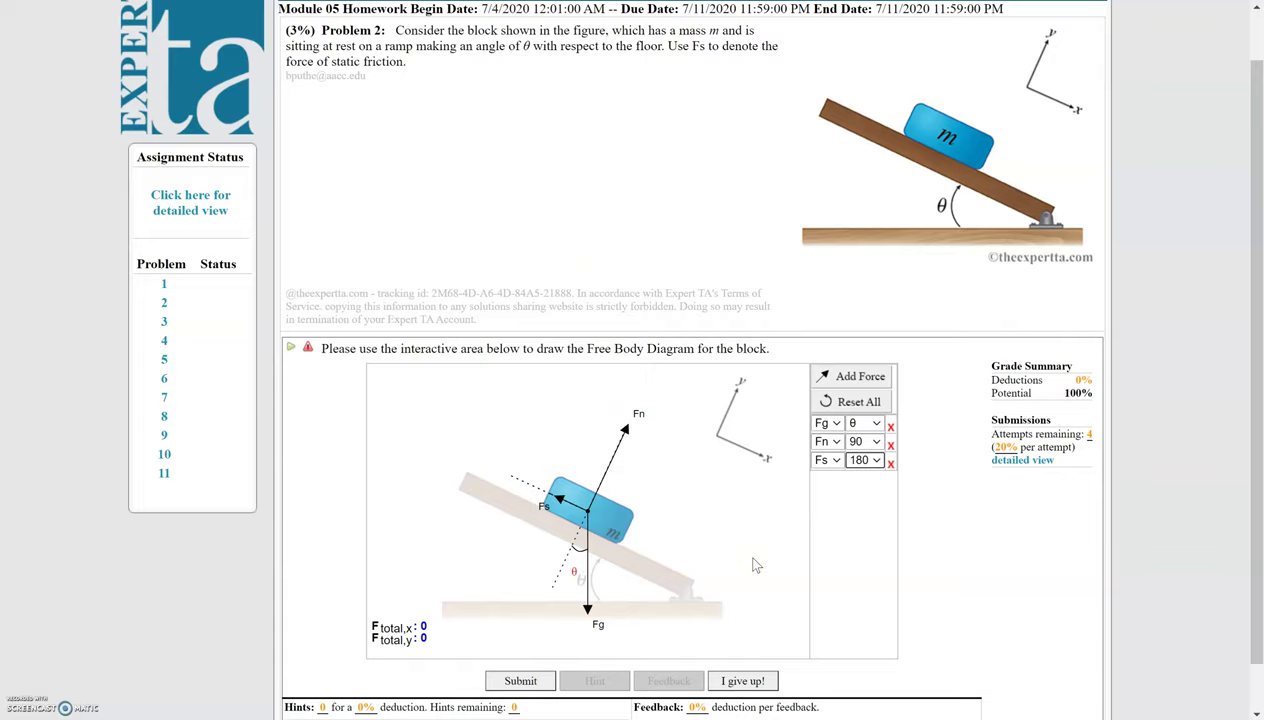
click(578, 553)
click(588, 562)
click(568, 541)
click(538, 561)
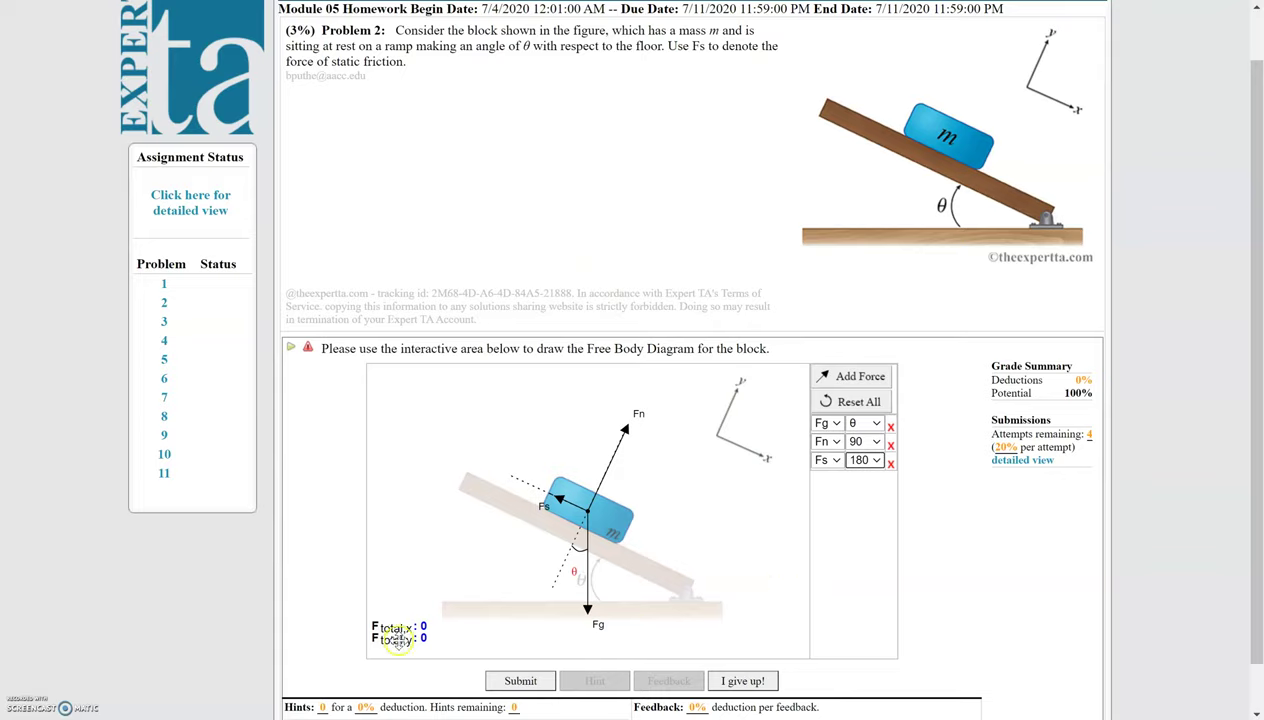
- Submit the completed free body diagram for the block
click(530, 679)
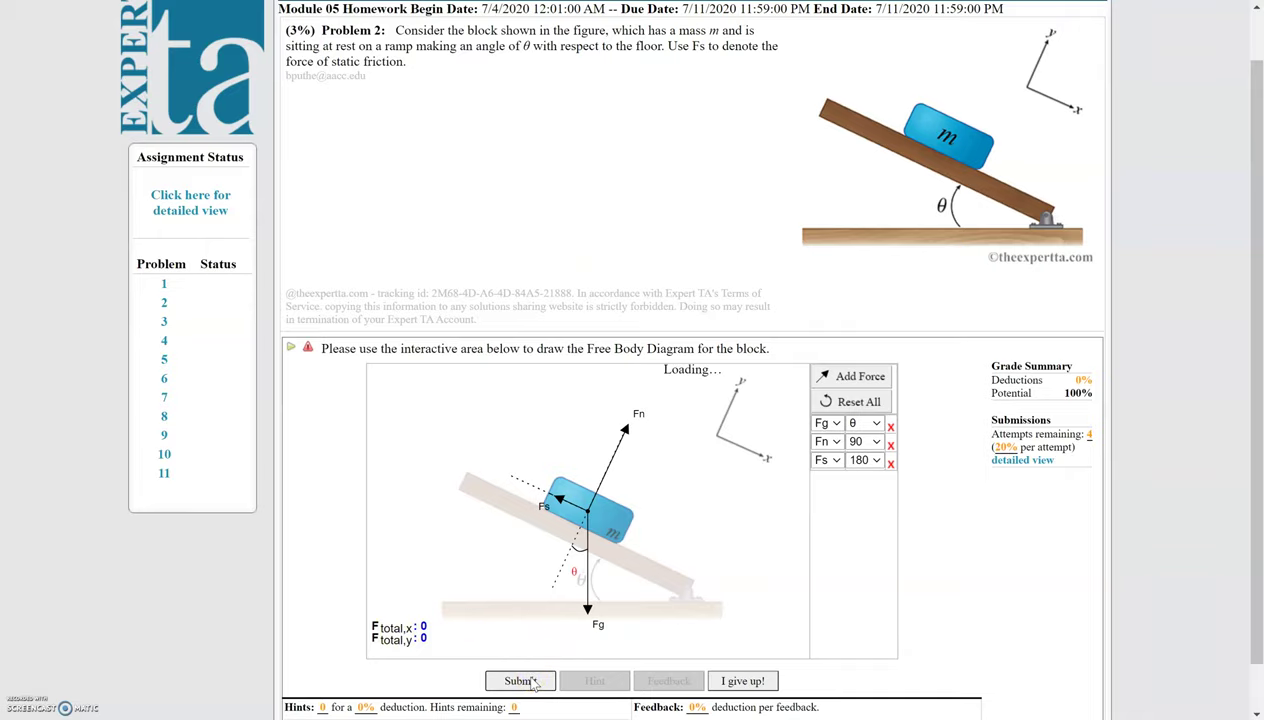